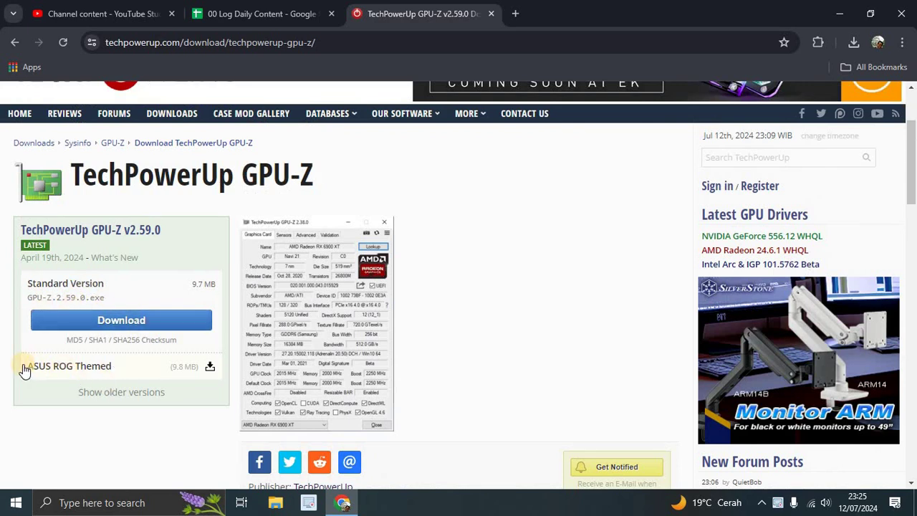
# Review the TechPowerUp GPU-Z v2.59.0 download page, including the Standard and ASUS ROG Themed versions and the version history
pyautogui.moveTo(24, 366); pyautogui.dragTo(110, 371)
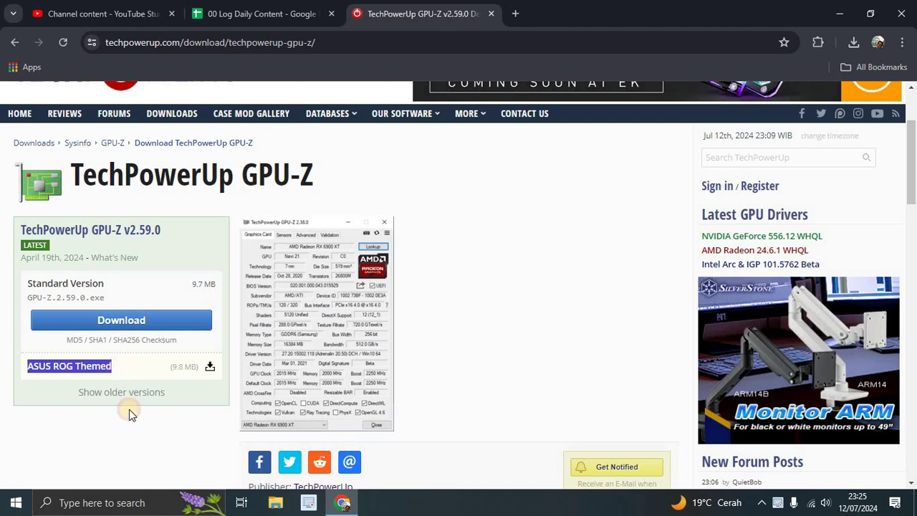
pyautogui.click(106, 286)
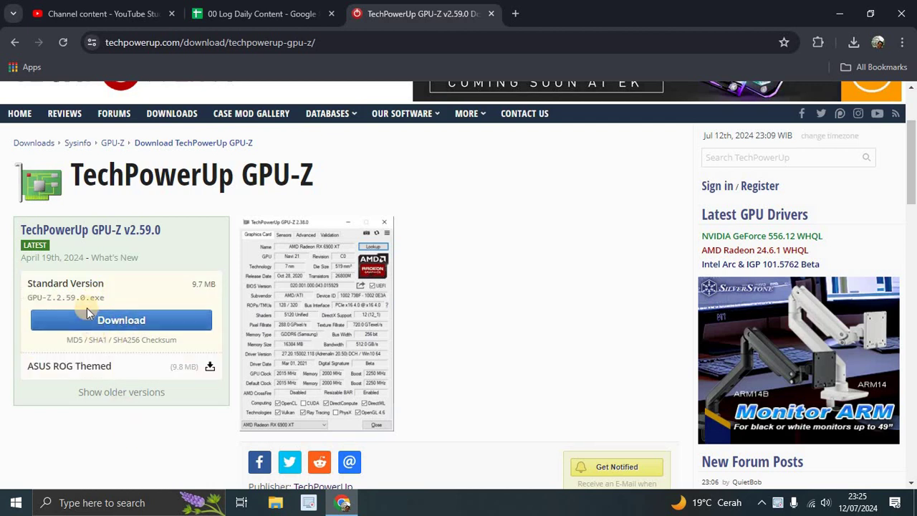
pyautogui.moveTo(72, 283); pyautogui.dragTo(158, 295)
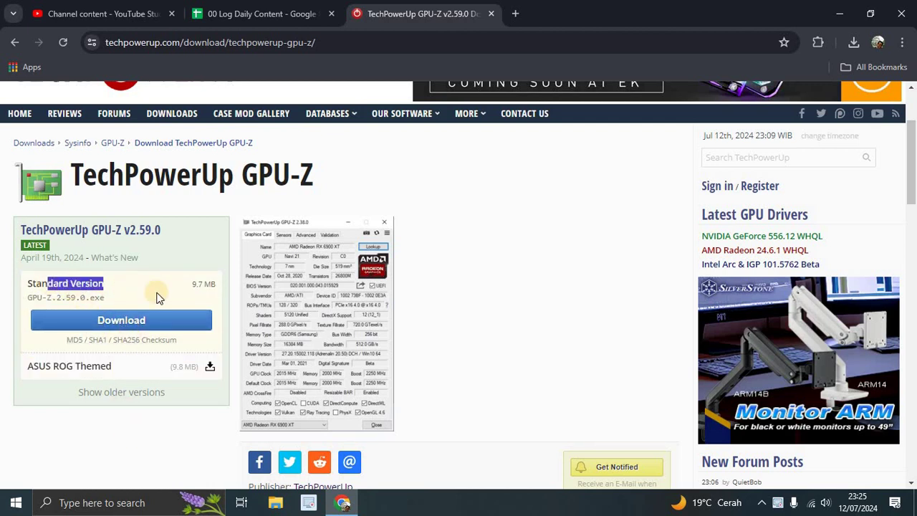
pyautogui.click(410, 314)
pyautogui.click(319, 282)
pyautogui.scroll(-4, 320, 283)
pyautogui.scroll(4, 379, 287)
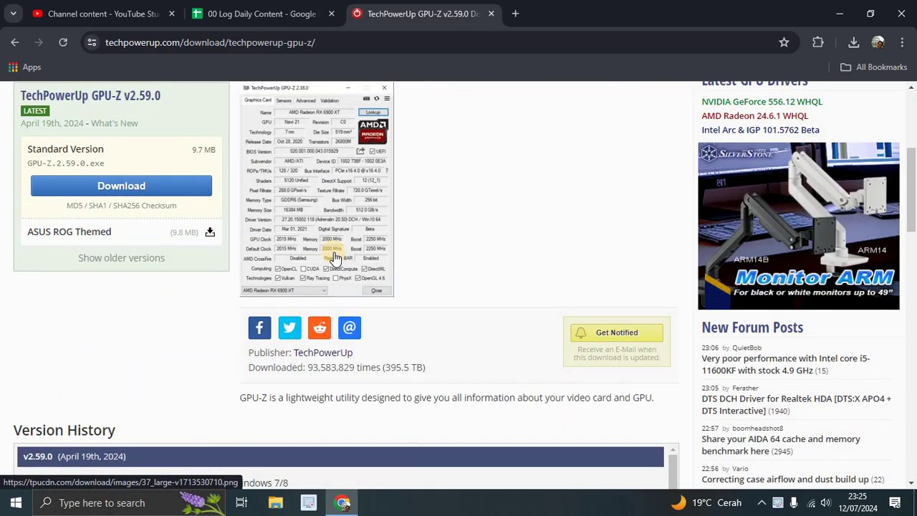
pyautogui.scroll(-2, 337, 256)
pyautogui.scroll(-2, 410, 265)
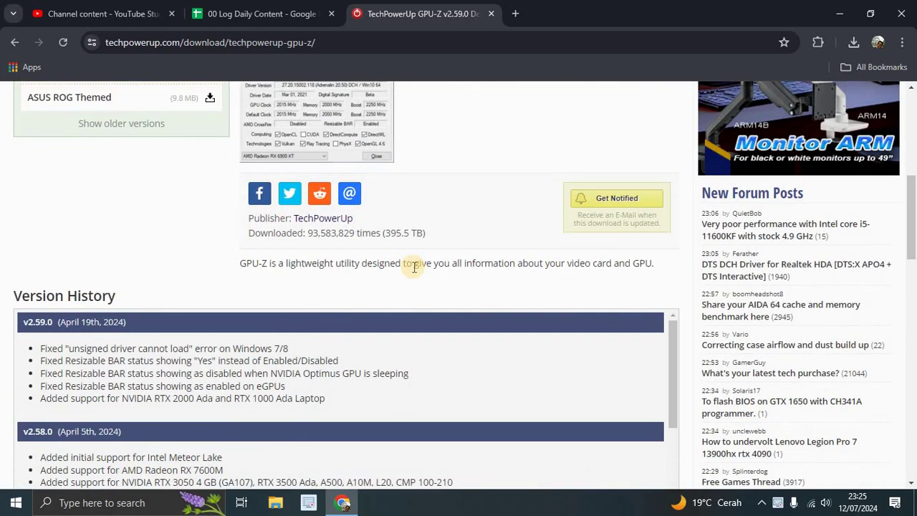
pyautogui.scroll(7, 412, 263)
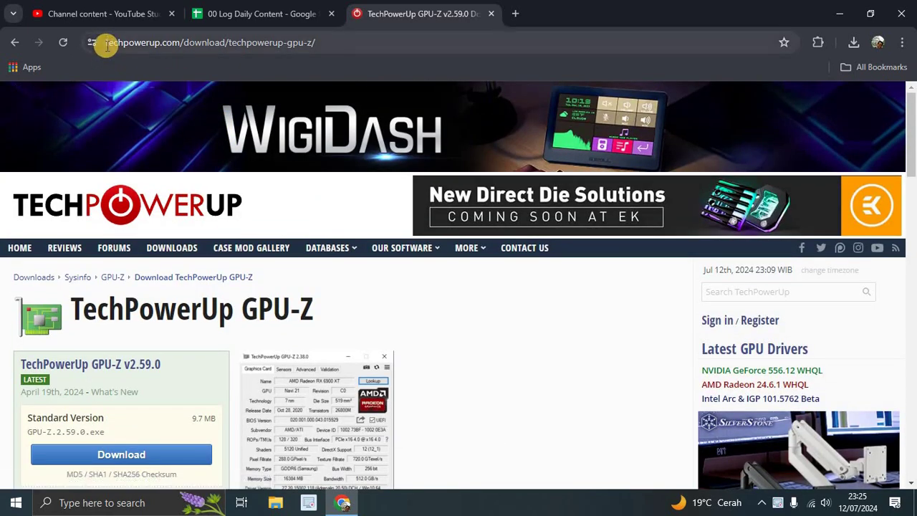
pyautogui.scroll(-2, 316, 337)
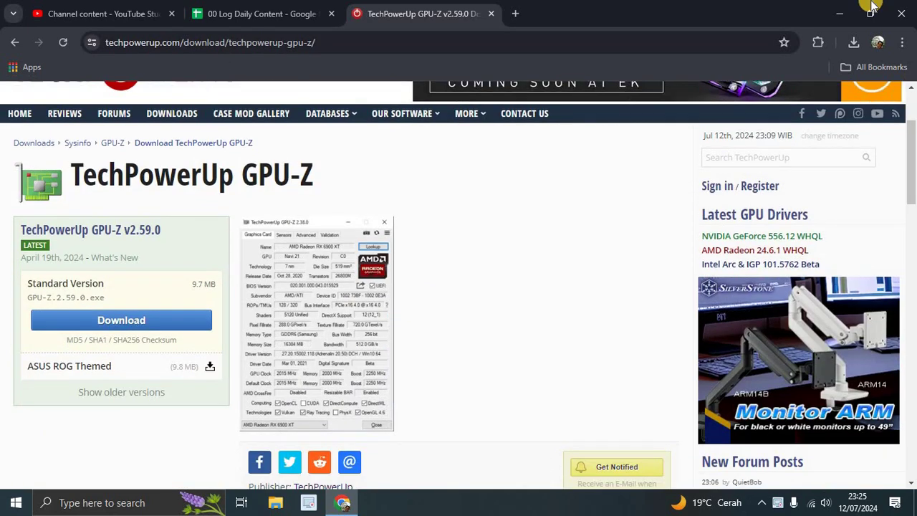
# Minimize the browser, launch TechPowerUp GPU-Z from the desktop and reposition its window
pyautogui.click(840, 12)
pyautogui.doubleClick(322, 276)
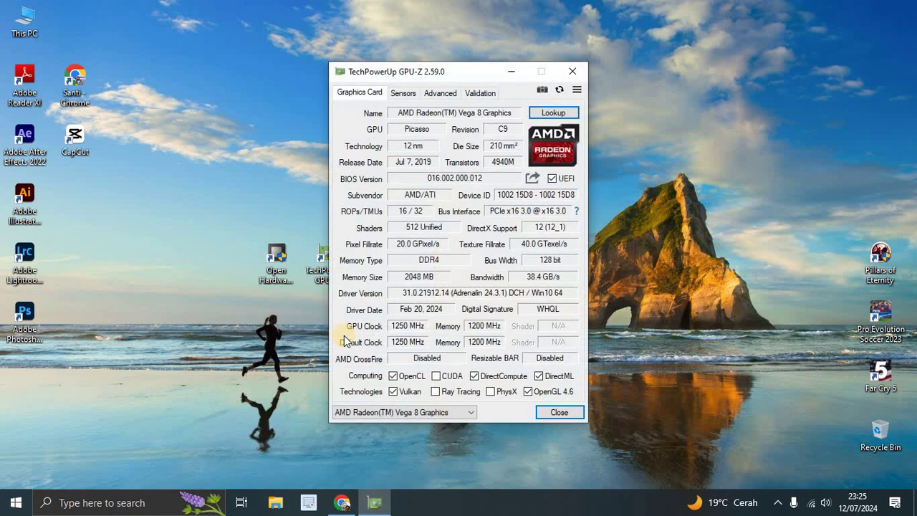
pyautogui.moveTo(445, 82); pyautogui.dragTo(390, 98)
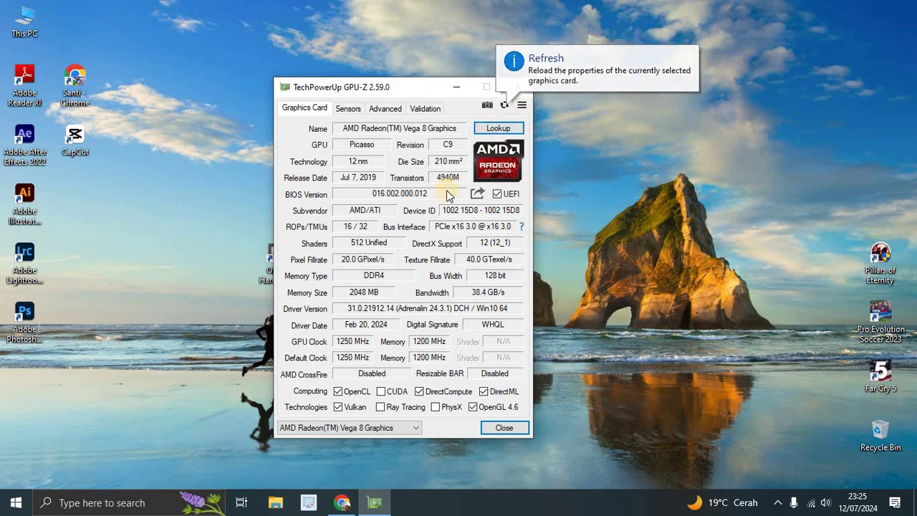
# Examine the graphics card specifications, from GPU technology and release date through fillrates and memory to driver version
pyautogui.moveTo(410, 198)
pyautogui.click(639, 184)
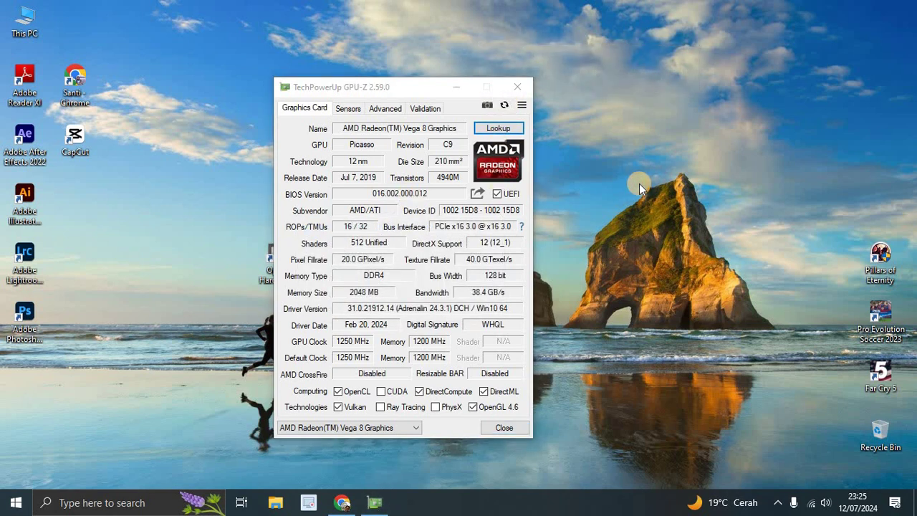
pyautogui.click(352, 129)
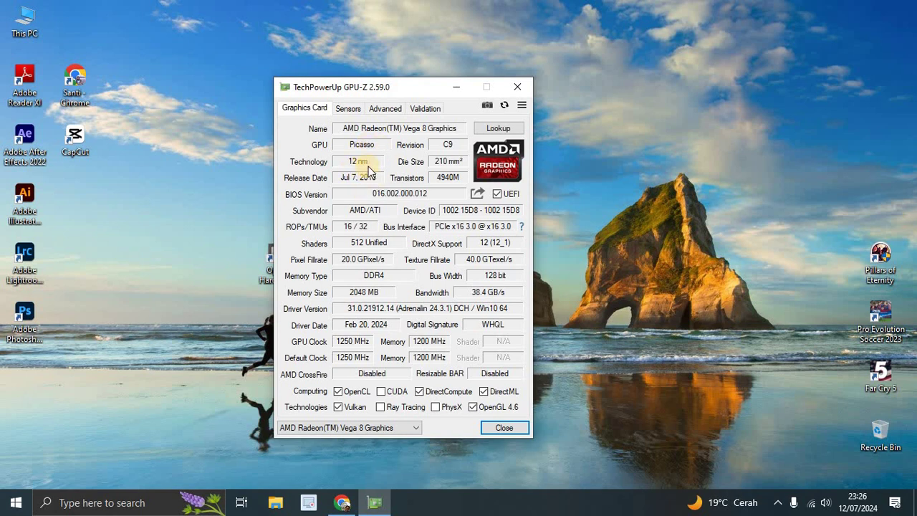
pyautogui.moveTo(347, 163)
pyautogui.moveTo(377, 170)
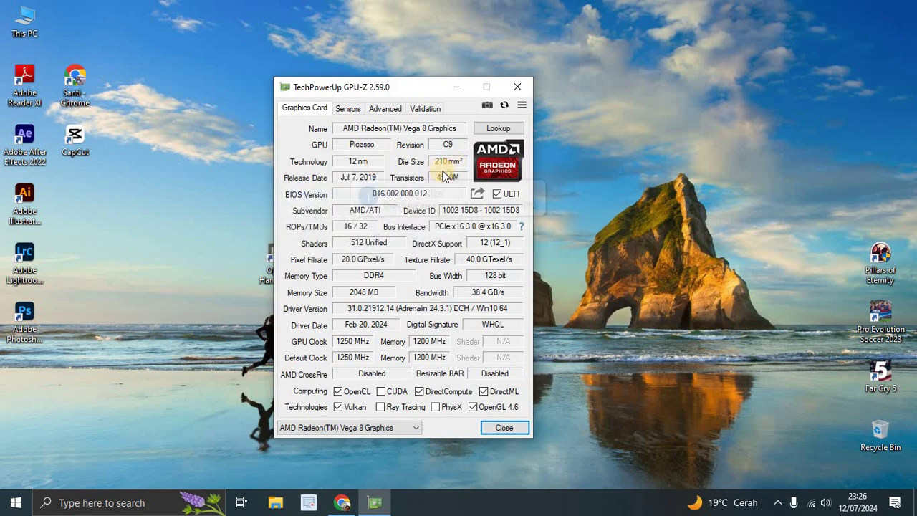
pyautogui.moveTo(344, 180)
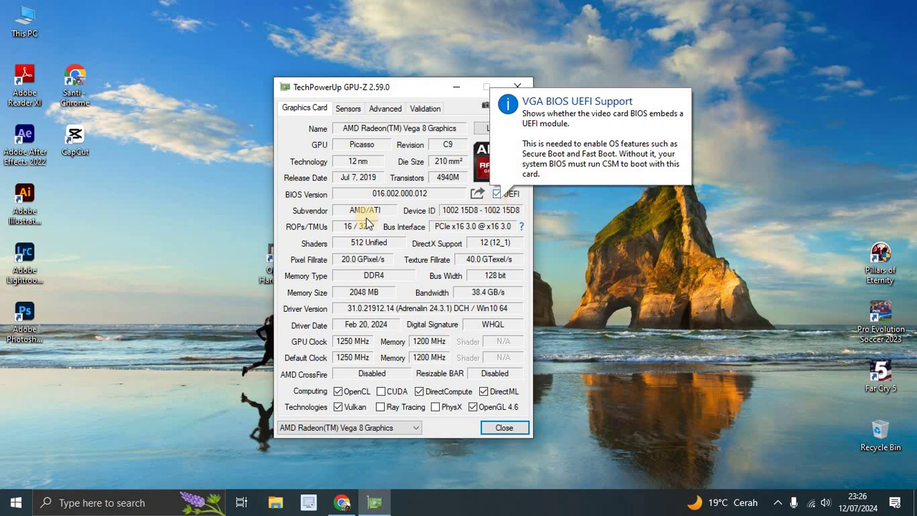
pyautogui.moveTo(373, 215)
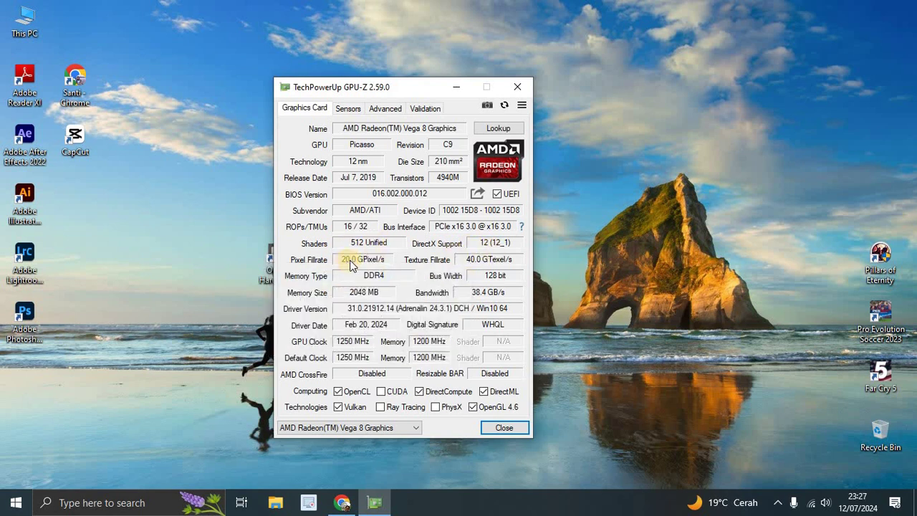
pyautogui.moveTo(351, 266)
pyautogui.moveTo(479, 266)
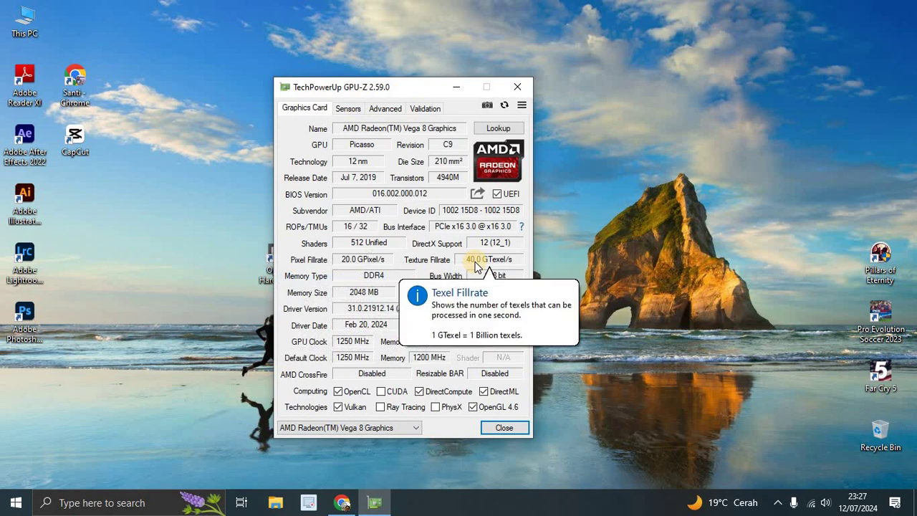
pyautogui.moveTo(381, 281)
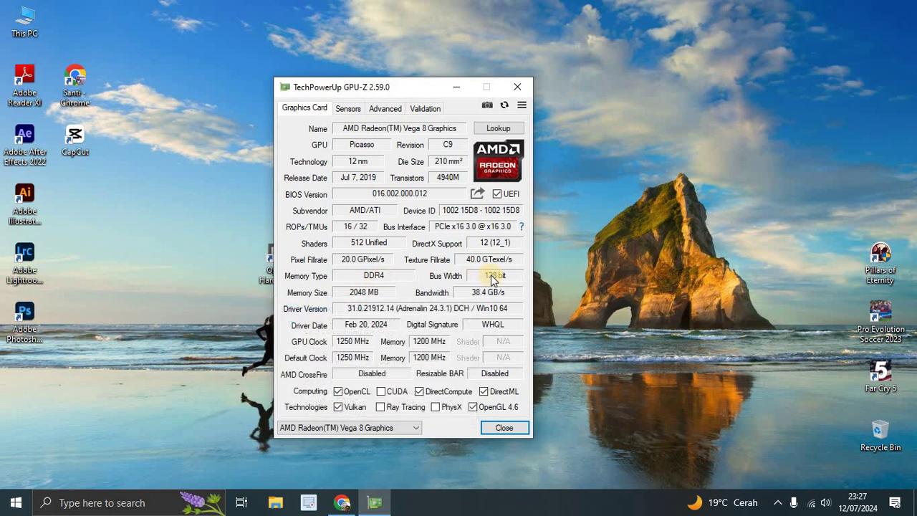
pyautogui.moveTo(493, 281)
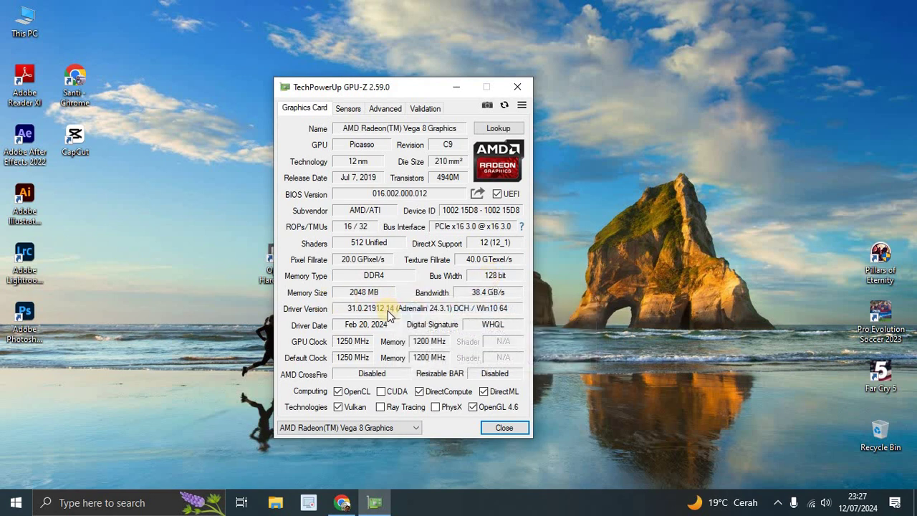
pyautogui.moveTo(389, 316)
# Check the desktop's context options and reveal the hidden system tray icons
pyautogui.rightClick(635, 180)
pyautogui.click(661, 475)
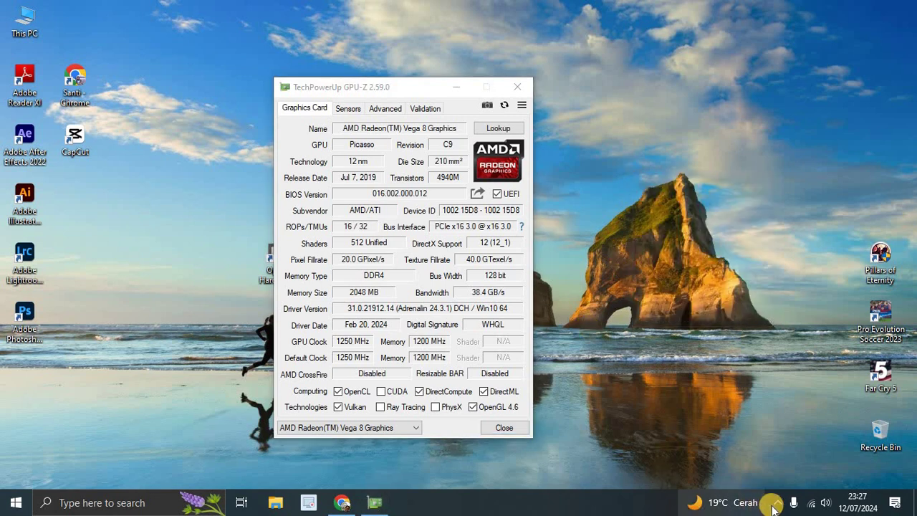
pyautogui.click(778, 503)
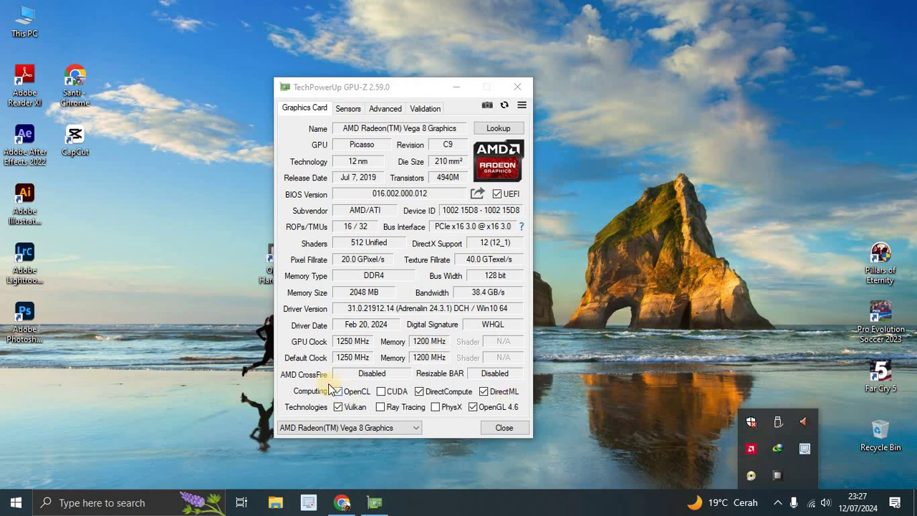
# Open GPU-Z's live sensor readings and check the display options for GPU Temperature
pyautogui.click(348, 108)
pyautogui.click(348, 108)
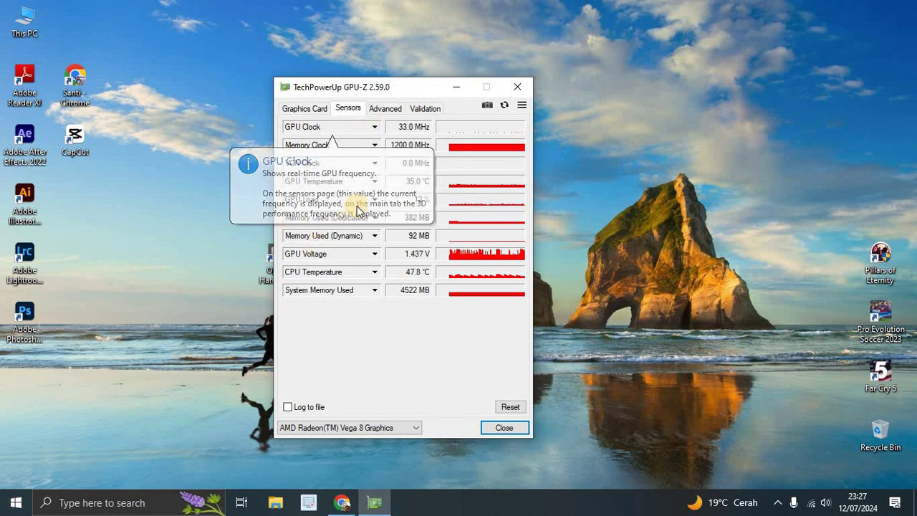
pyautogui.click(374, 182)
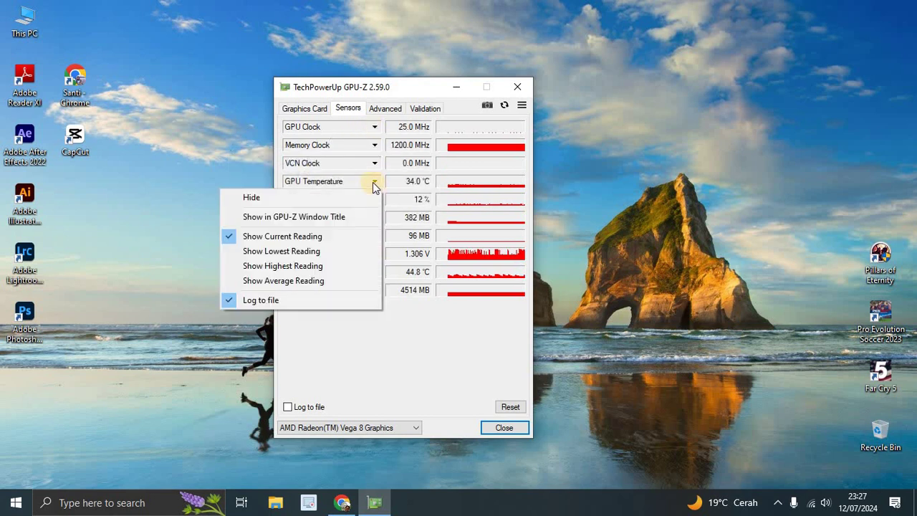
pyautogui.click(426, 184)
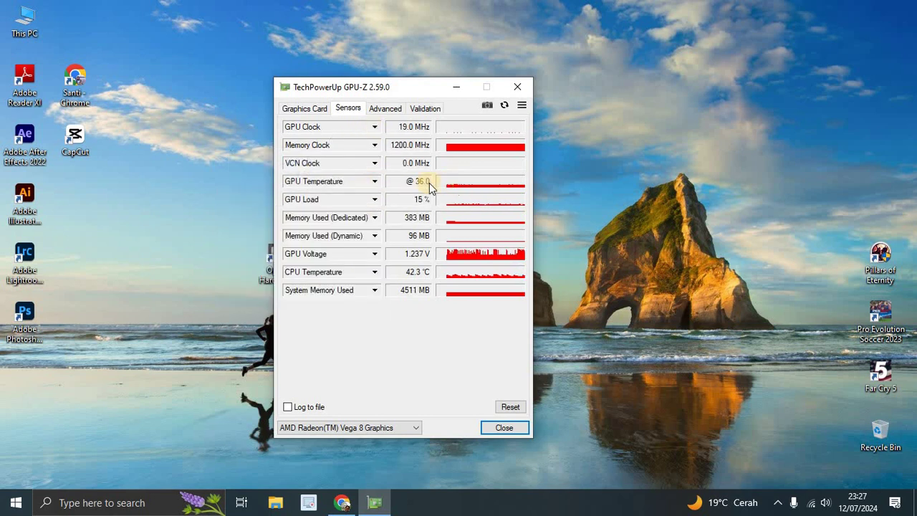
# Switch the GPU Temperature sensor to its highest reading and back to the current reading
pyautogui.click(374, 182)
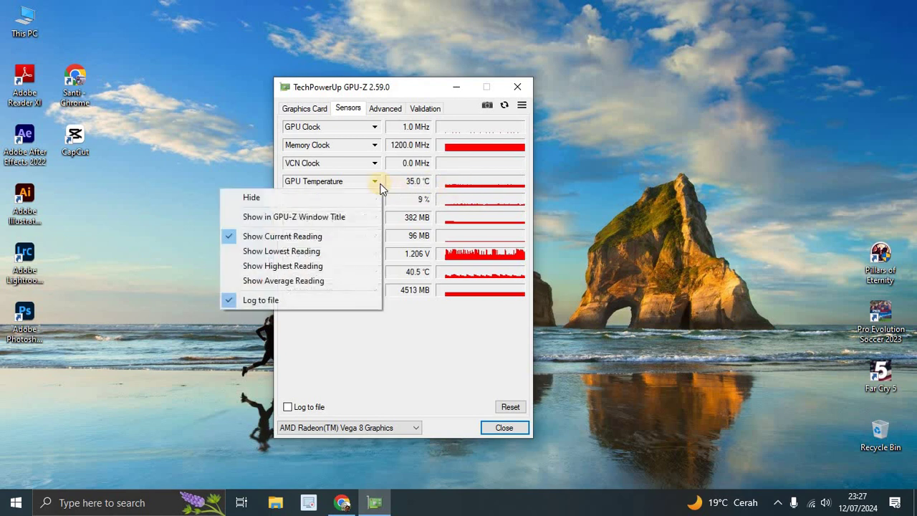
pyautogui.click(316, 266)
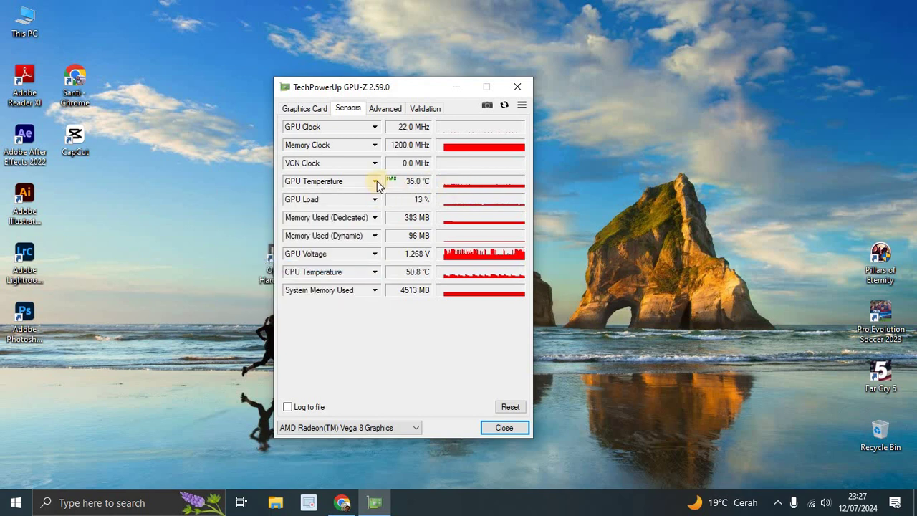
pyautogui.click(374, 182)
pyautogui.click(330, 237)
pyautogui.click(374, 183)
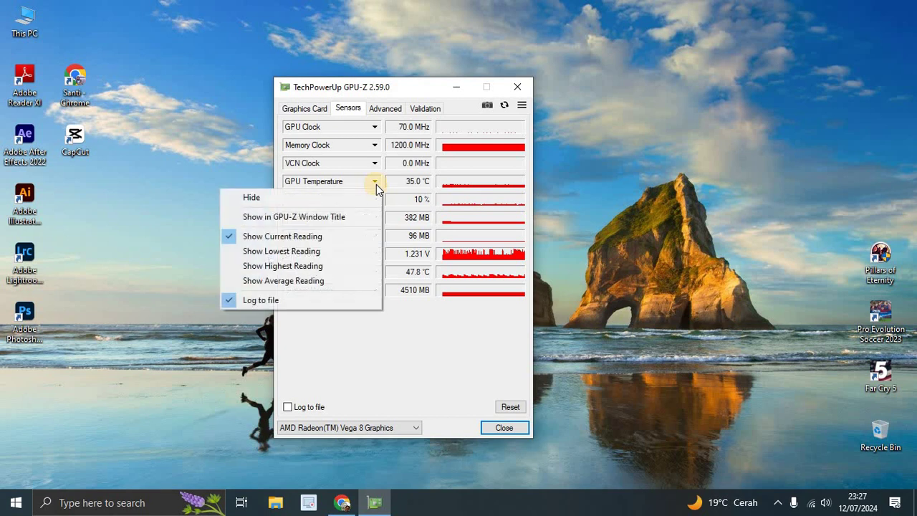
pyautogui.click(387, 307)
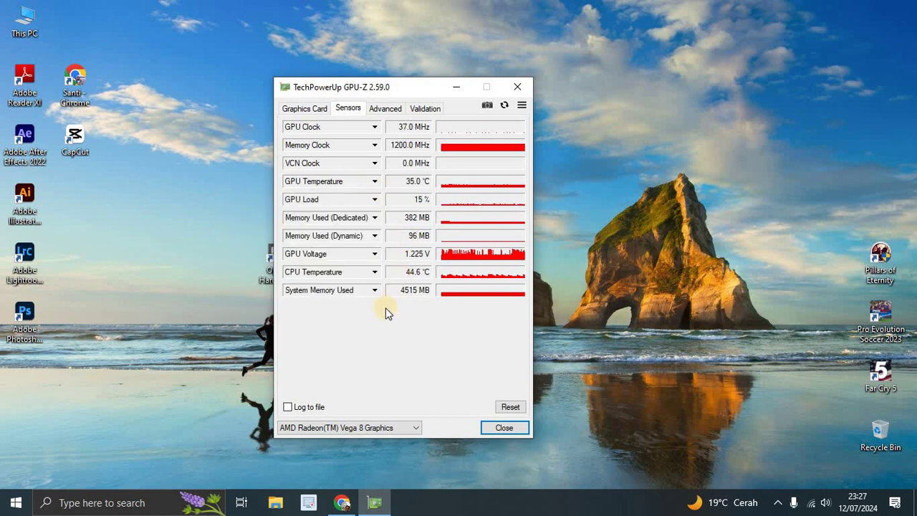
# Examine the reading options for the Memory Used (Dedicated), GPU Voltage and CPU Temperature sensors
pyautogui.click(380, 222)
pyautogui.click(377, 222)
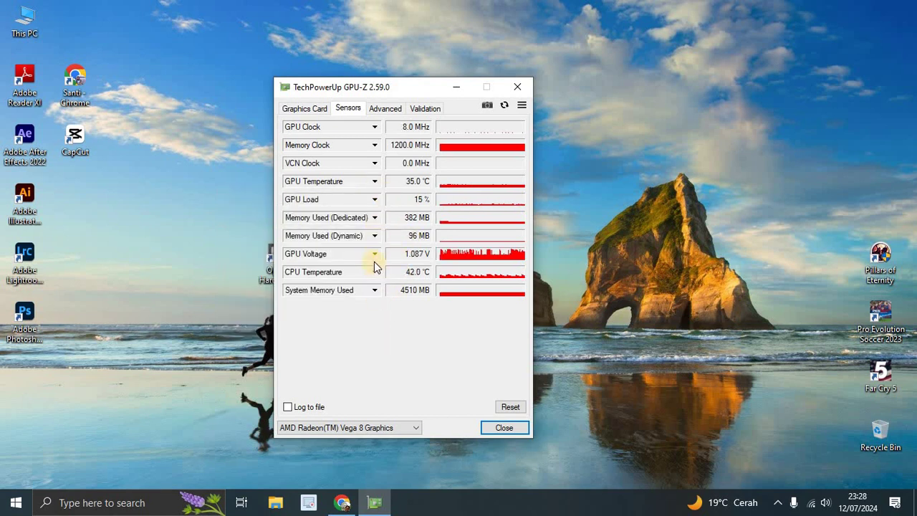
pyautogui.click(375, 255)
pyautogui.click(381, 321)
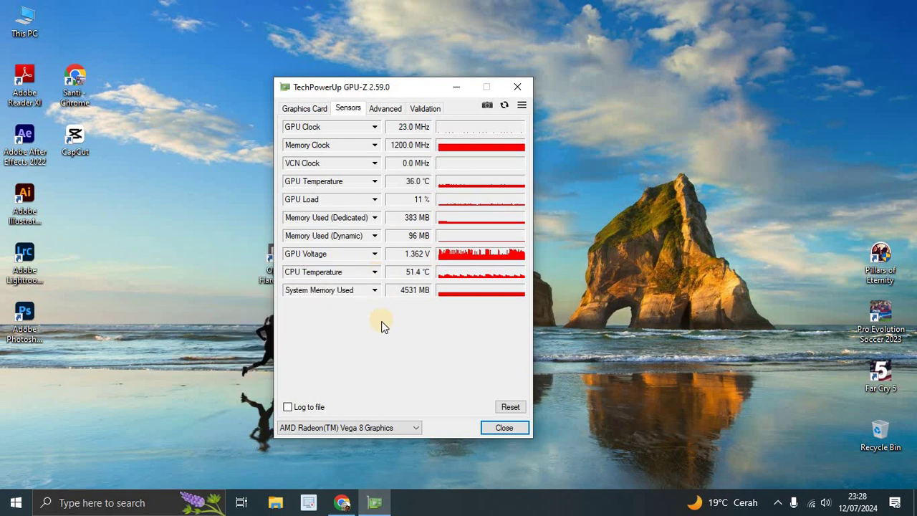
pyautogui.click(375, 274)
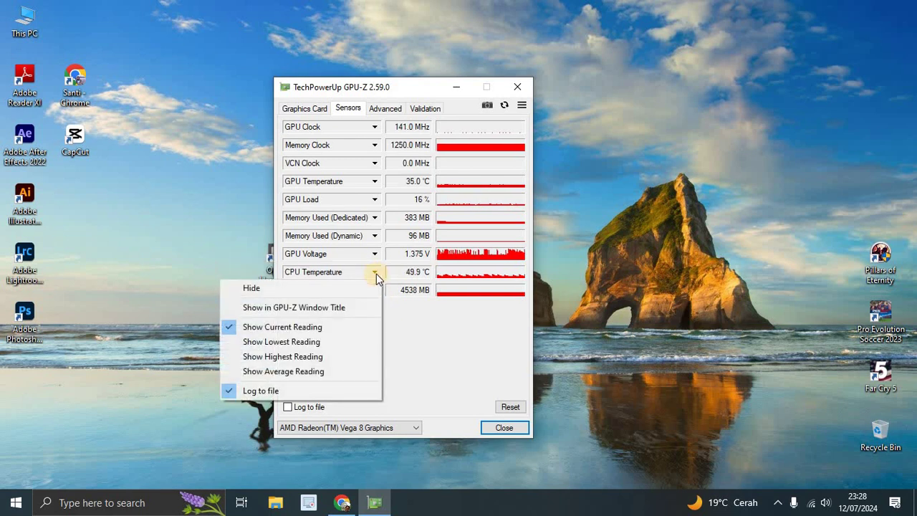
pyautogui.click(429, 278)
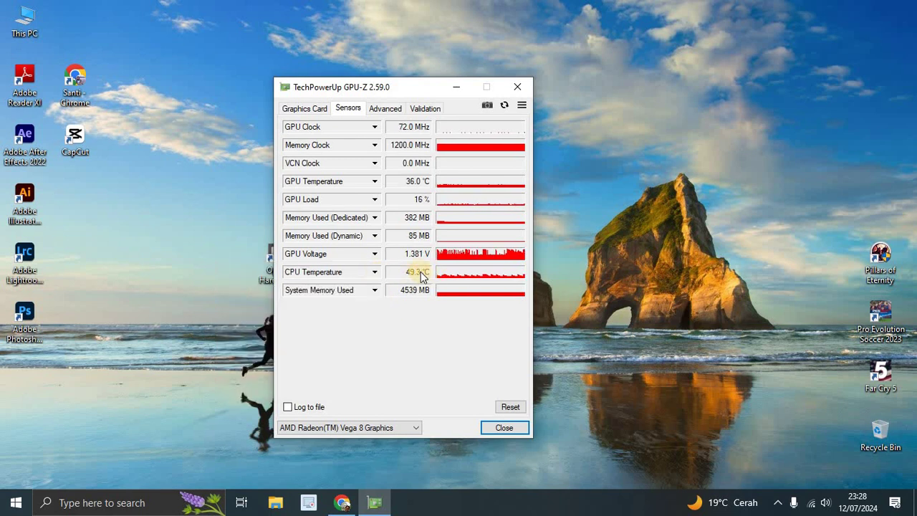
pyautogui.click(376, 272)
pyautogui.click(377, 272)
pyautogui.click(376, 273)
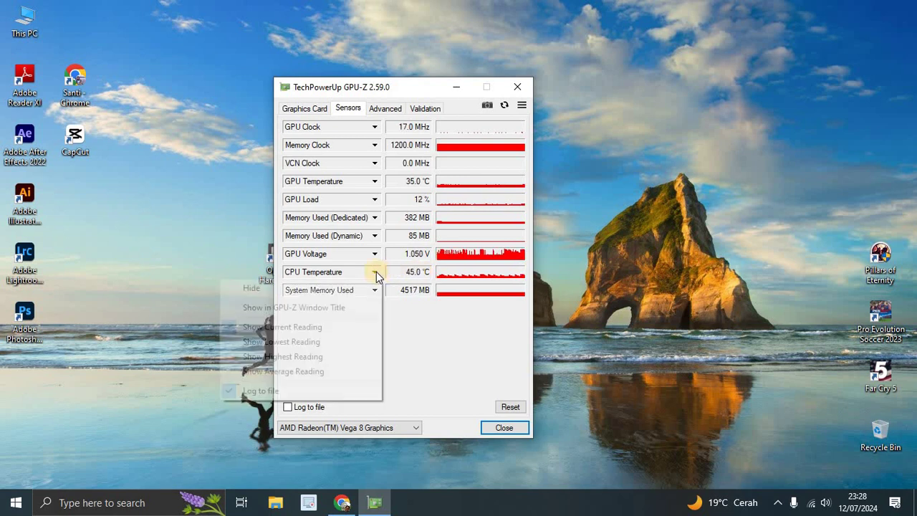
pyautogui.click(438, 330)
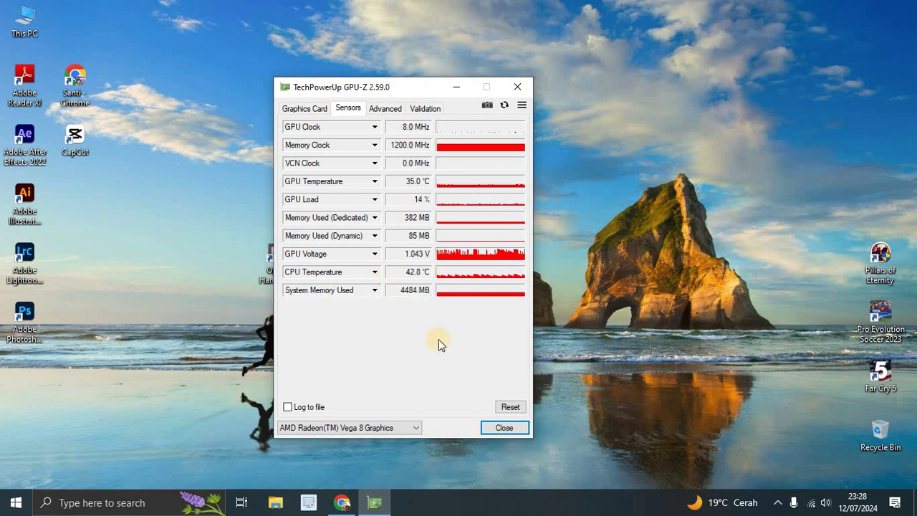
# Review the card's general advanced details and the validation submission form with its name, e-mail and comment fields
pyautogui.click(397, 113)
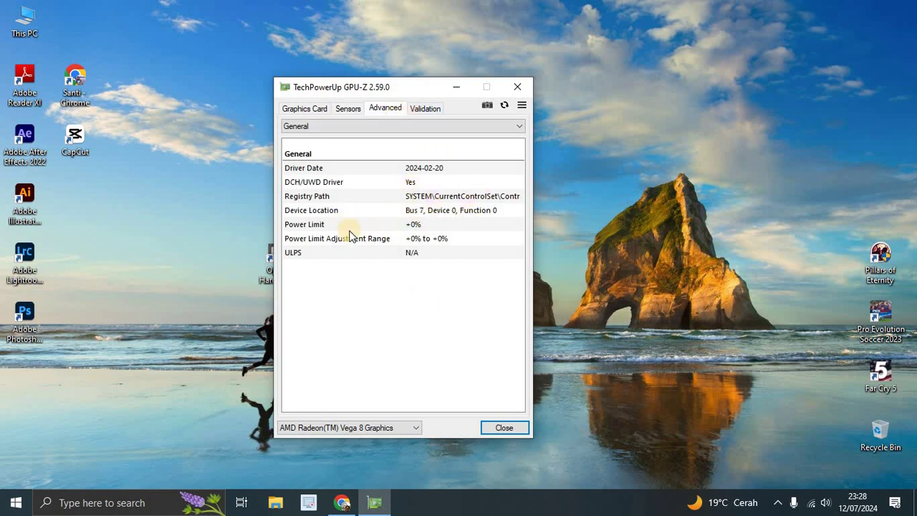
pyautogui.click(427, 108)
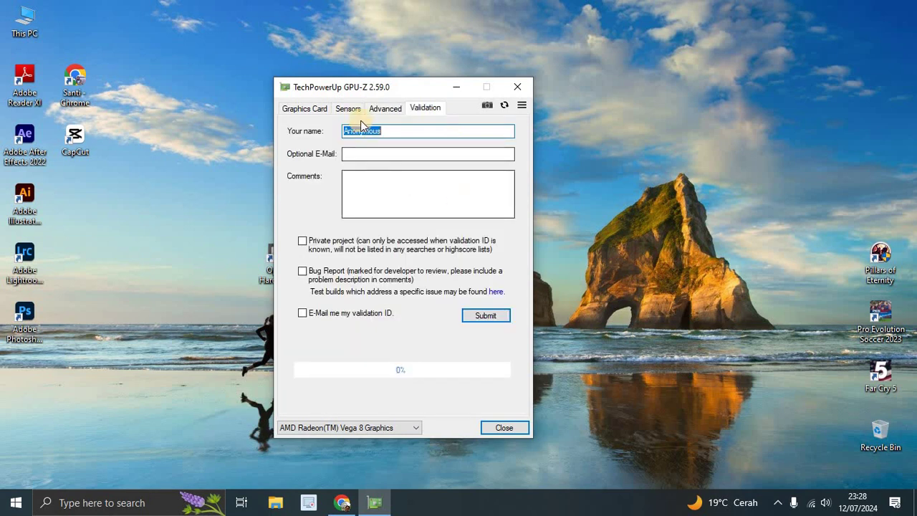
pyautogui.click(303, 111)
pyautogui.click(419, 108)
pyautogui.click(346, 152)
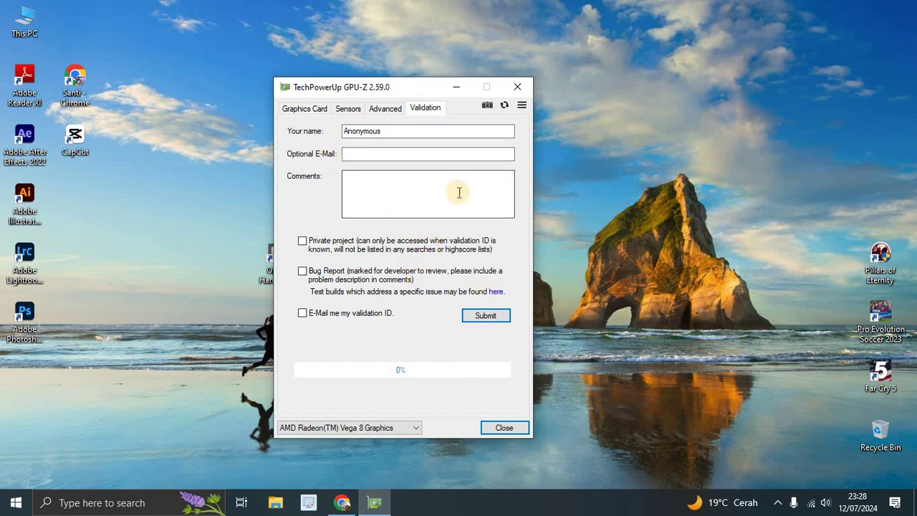
# Return to the graphics card specifications and reload the properties of the selected card
pyautogui.click(301, 108)
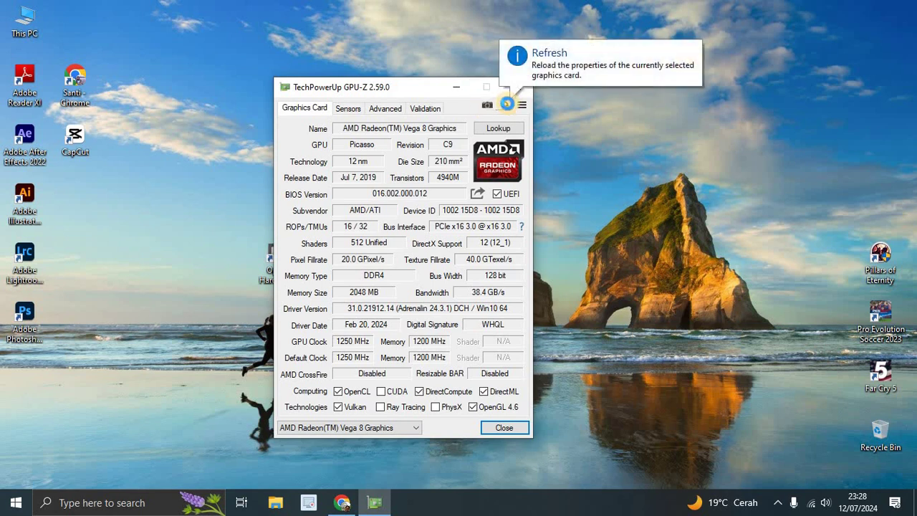
pyautogui.click(506, 105)
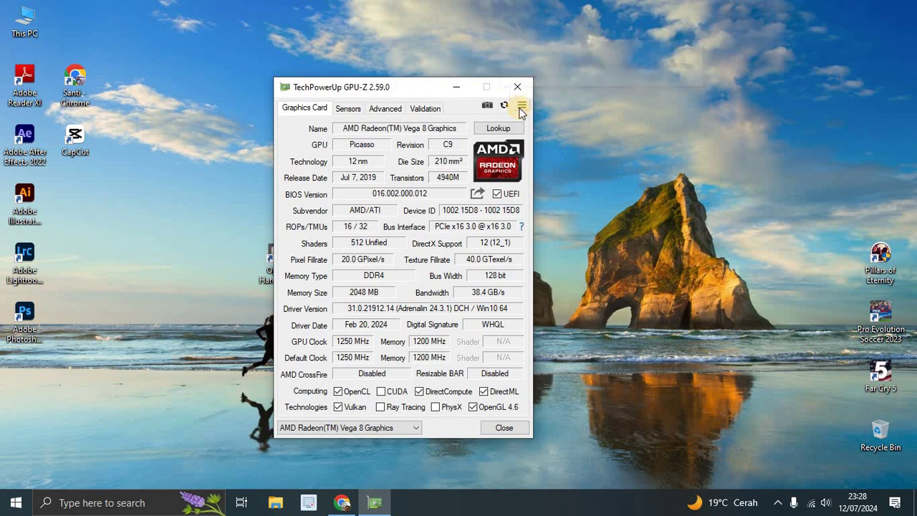
# Review the general and sensor options in the GPU-Z settings, and close them without saving changes
pyautogui.click(521, 107)
pyautogui.click(331, 130)
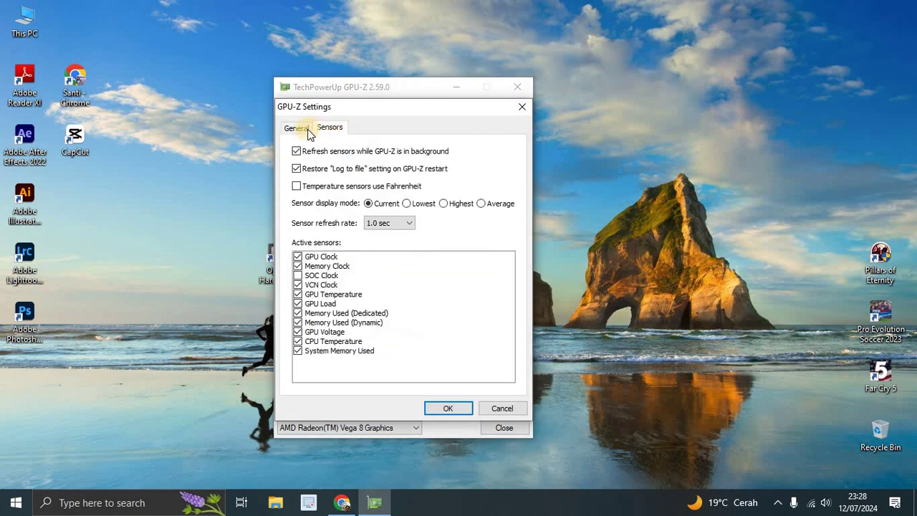
pyautogui.click(307, 128)
pyautogui.click(328, 131)
pyautogui.click(297, 127)
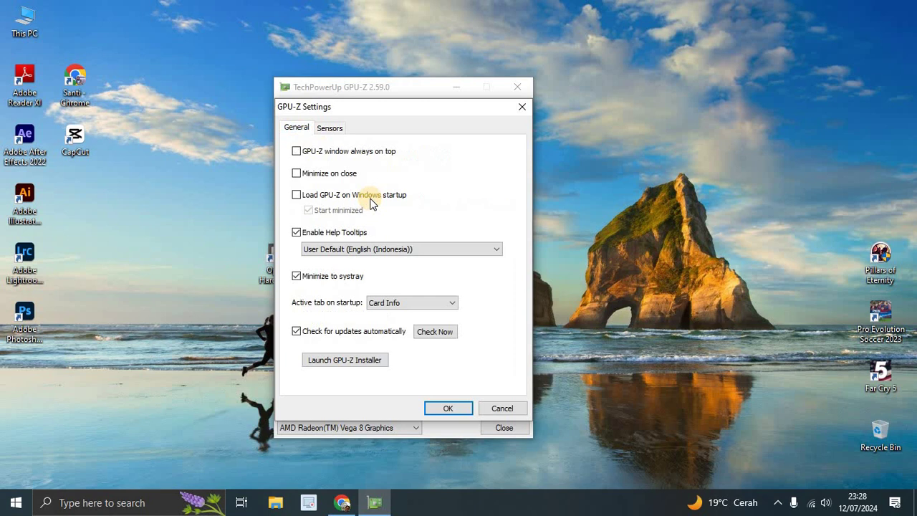
pyautogui.click(503, 408)
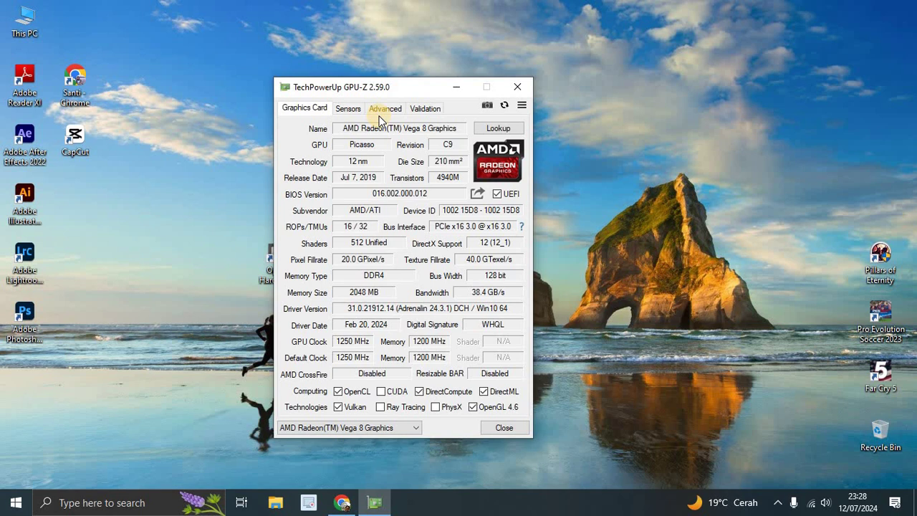
pyautogui.click(795, 200)
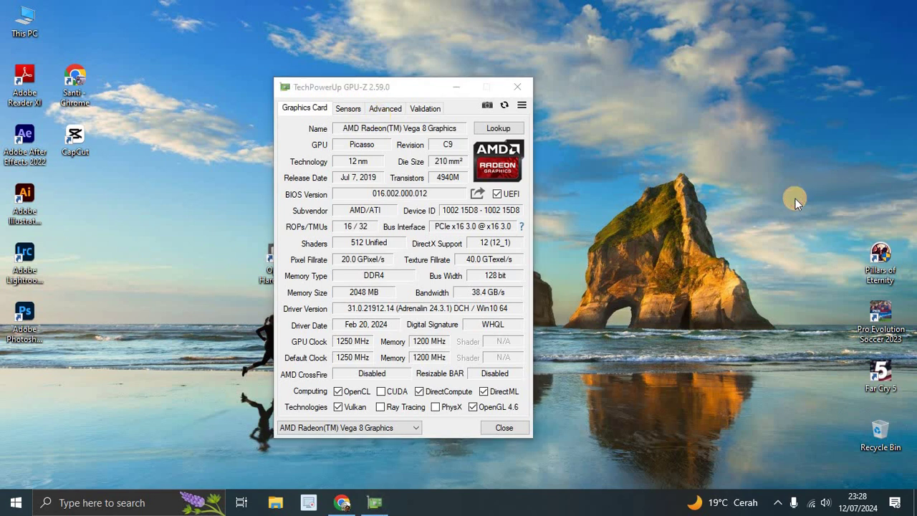